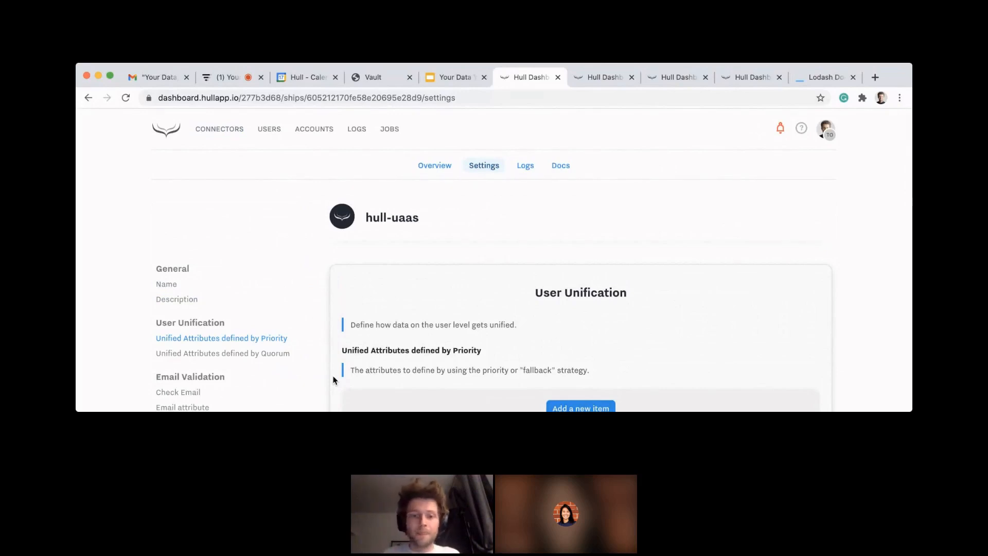
Step: Delete the existing country_code item from the user attributes unified by Quorum
{"action": "scroll", "coordinate": [333, 380], "scroll_direction": "down", "scroll_amount": 2}
{"action": "double_click", "coordinate": [459, 310]}
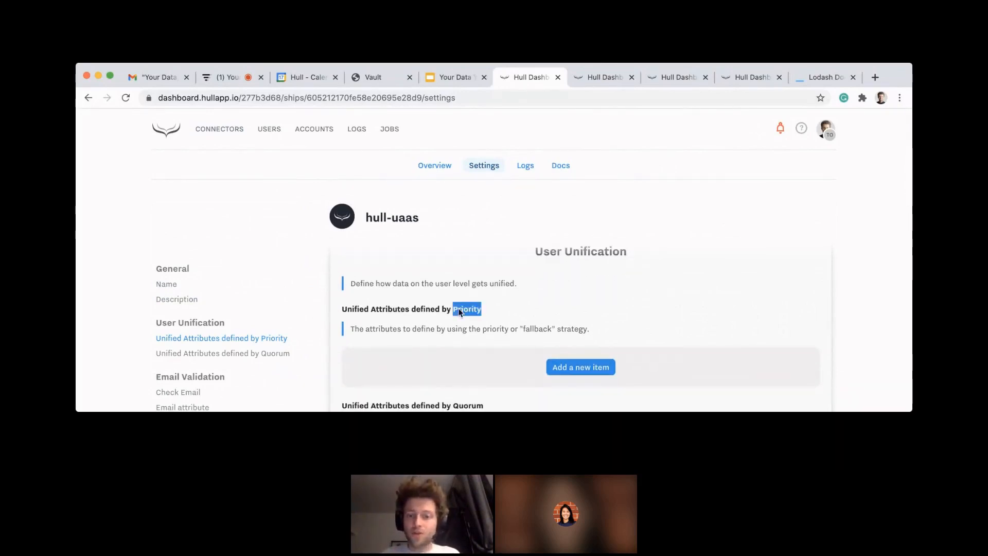
{"action": "scroll", "coordinate": [419, 353], "scroll_direction": "down", "scroll_amount": 3}
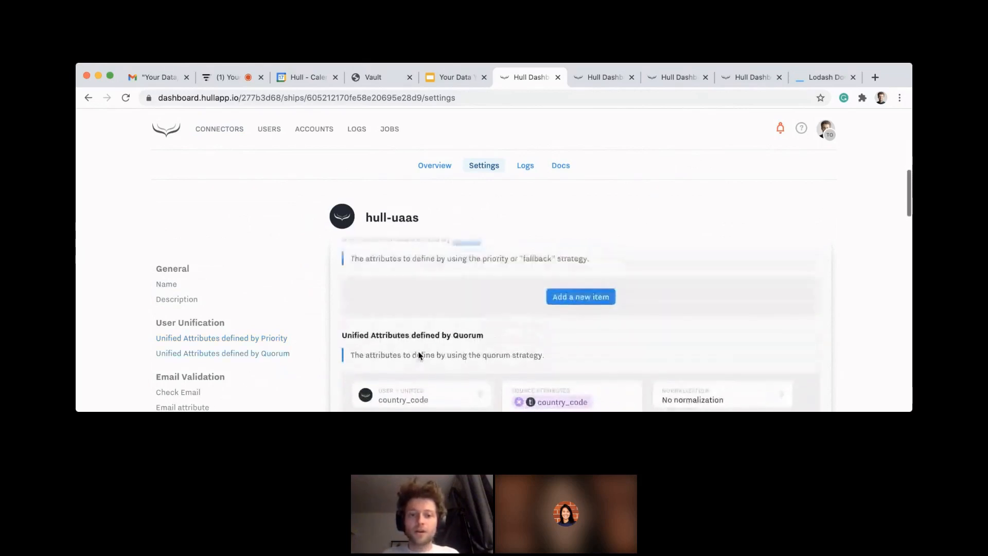
{"action": "scroll", "coordinate": [502, 348], "scroll_direction": "down", "scroll_amount": 2}
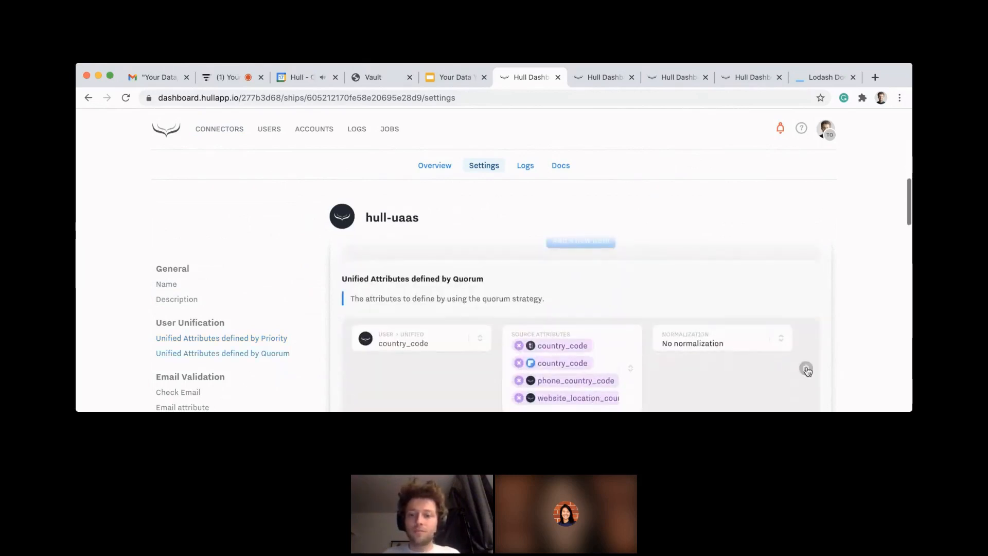
{"action": "left_click", "coordinate": [806, 369]}
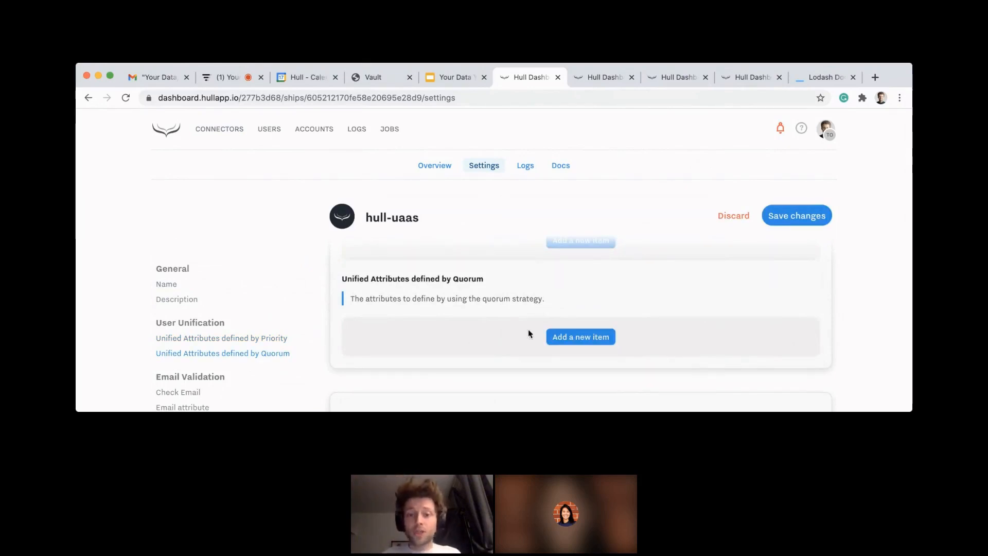
Step: Add a new Quorum item and choose country_code as its unified attribute name
{"action": "left_click", "coordinate": [565, 338]}
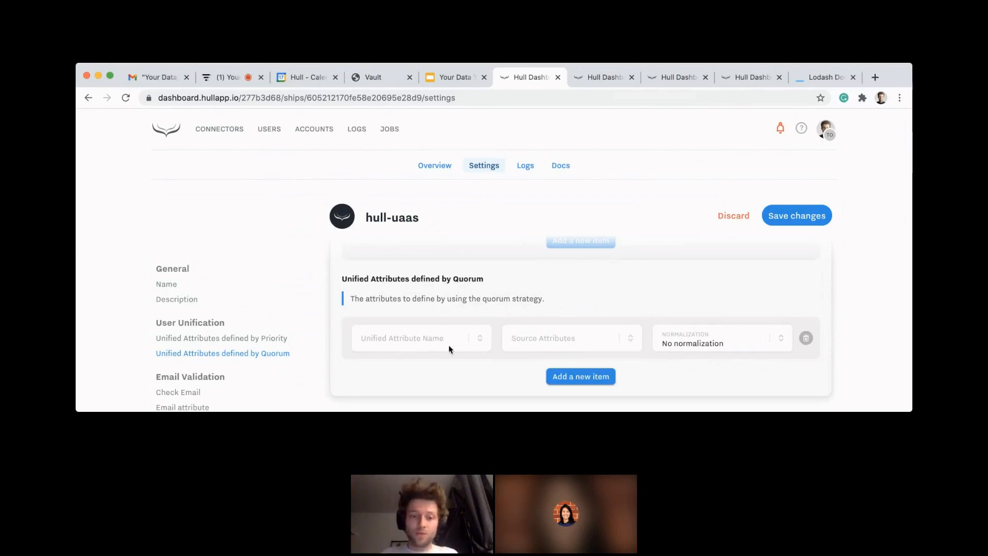
{"action": "left_click", "coordinate": [406, 337]}
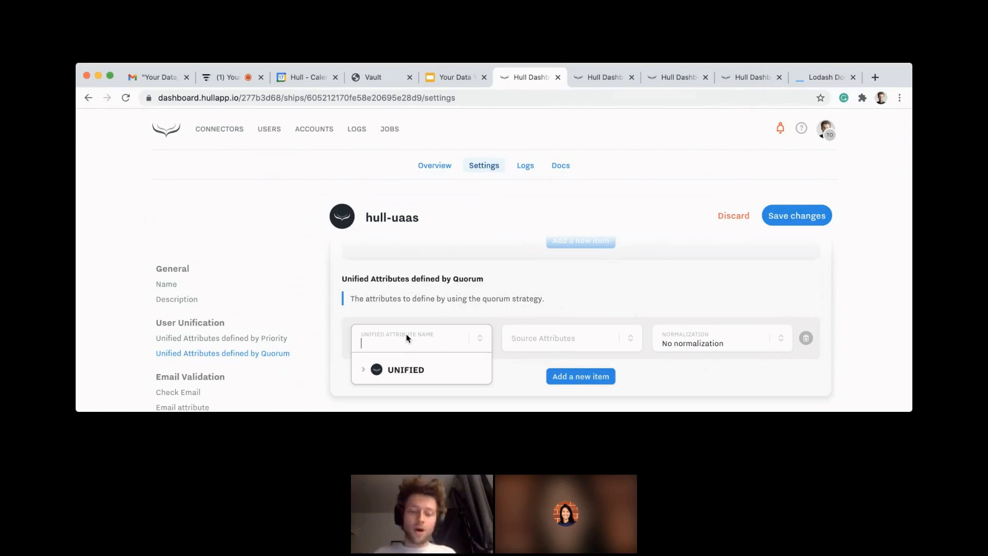
{"action": "type", "text": "con"}
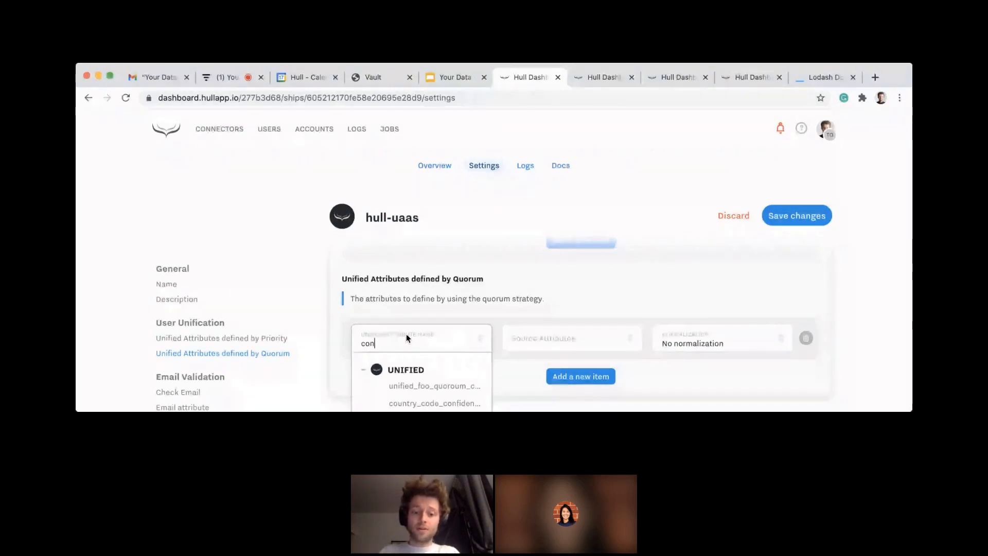
{"action": "key", "text": "BackSpace"}
{"action": "type", "text": "untry_code"}
{"action": "scroll", "coordinate": [414, 355], "scroll_direction": "down", "scroll_amount": 1}
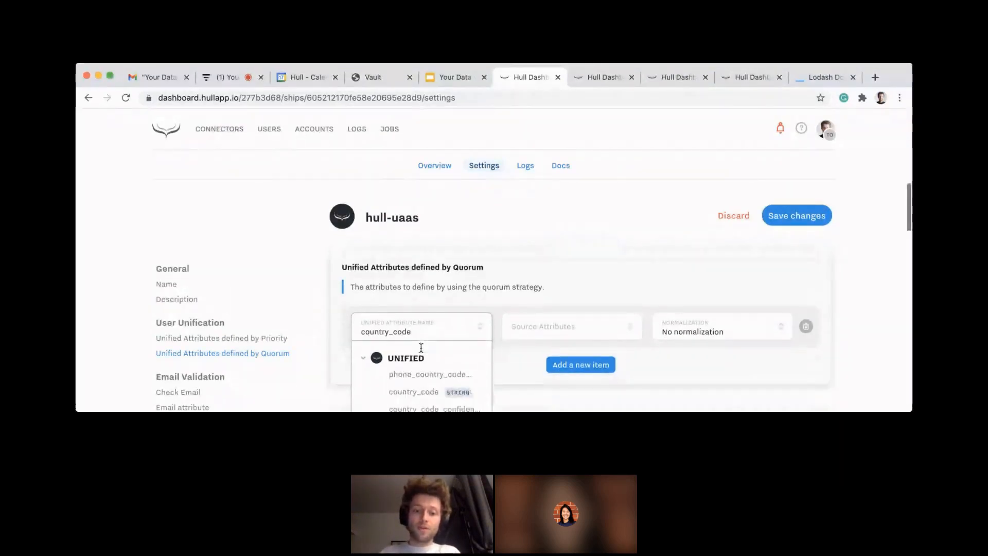
{"action": "left_click", "coordinate": [417, 383]}
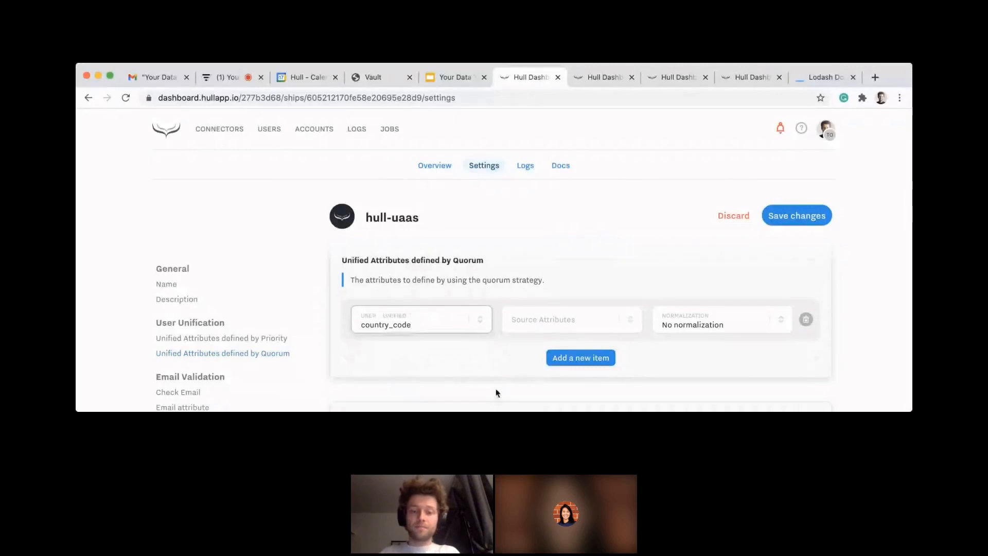
Step: Add Clearbit's country_code user attribute as a source for the unified country_code
{"action": "left_click", "coordinate": [553, 322]}
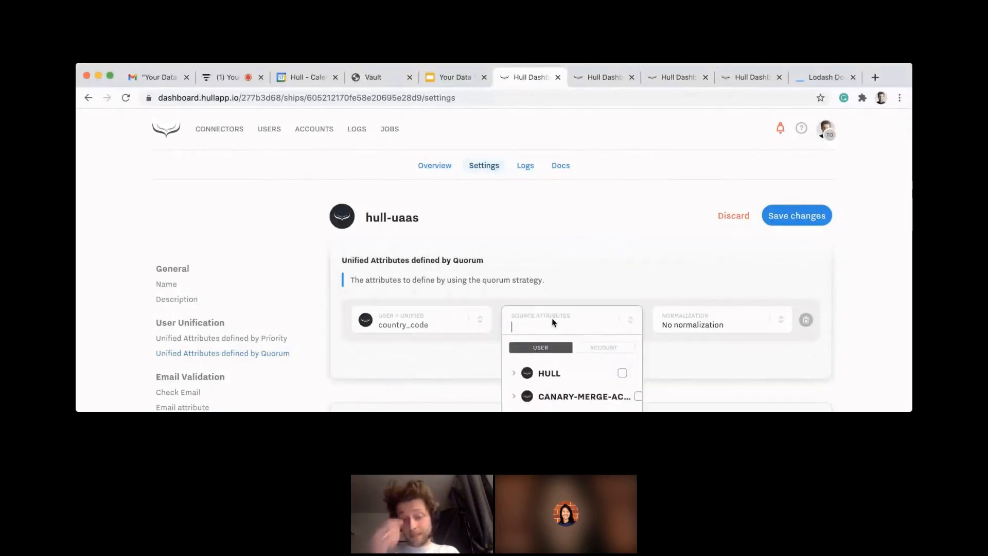
{"action": "type", "text": "clearbit c"}
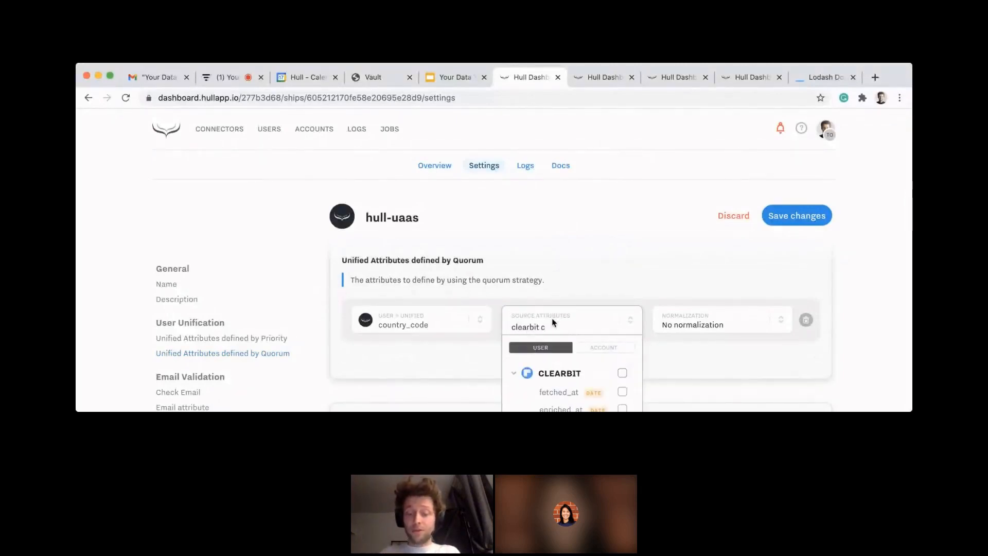
{"action": "type", "text": "ountry"}
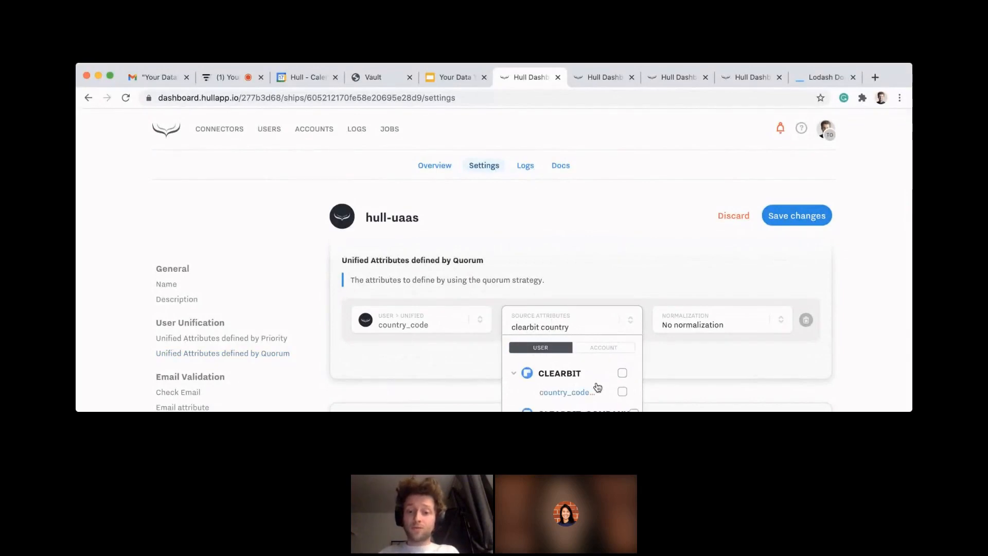
{"action": "left_click", "coordinate": [591, 387]}
{"action": "scroll", "coordinate": [585, 246], "scroll_direction": "down", "scroll_amount": 2}
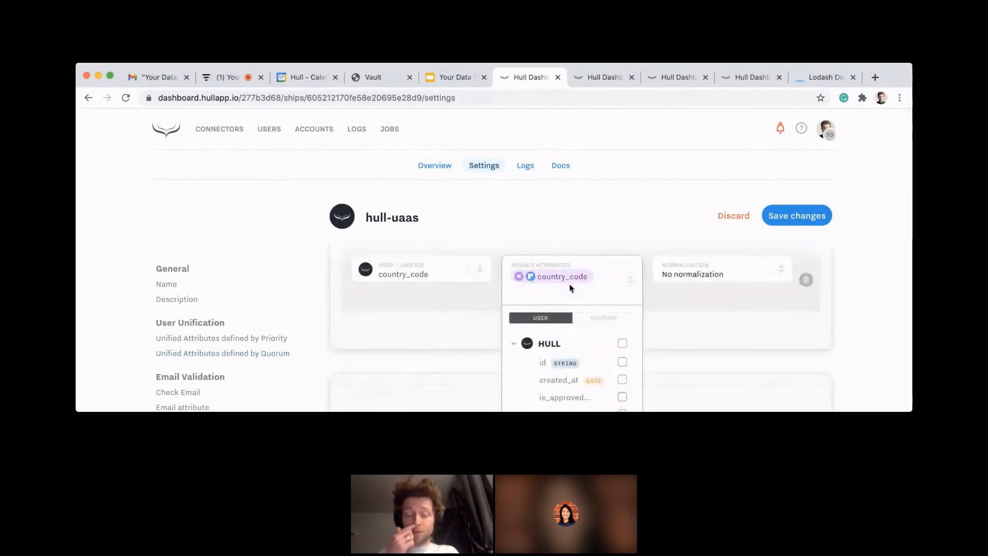
Step: Add Typeform's country_code user attribute to the sources of the unified country_code
{"action": "type", "text": "typeform count"}
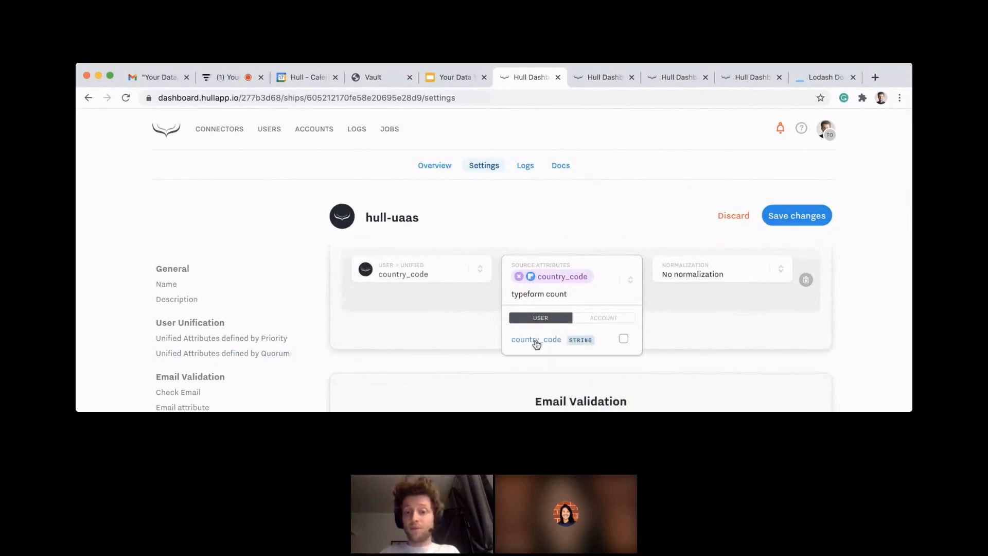
{"action": "left_click", "coordinate": [536, 340]}
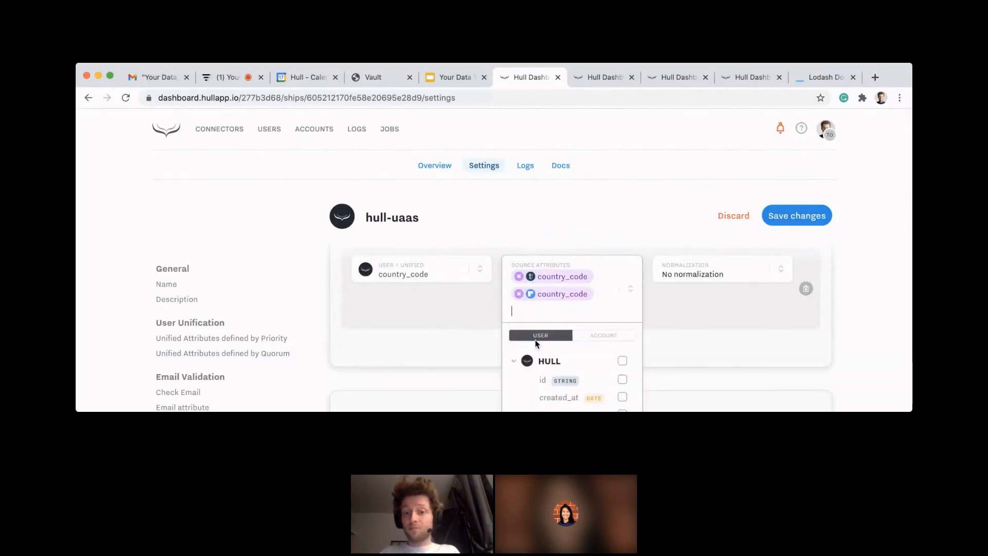
{"action": "type", "text": "hp"}
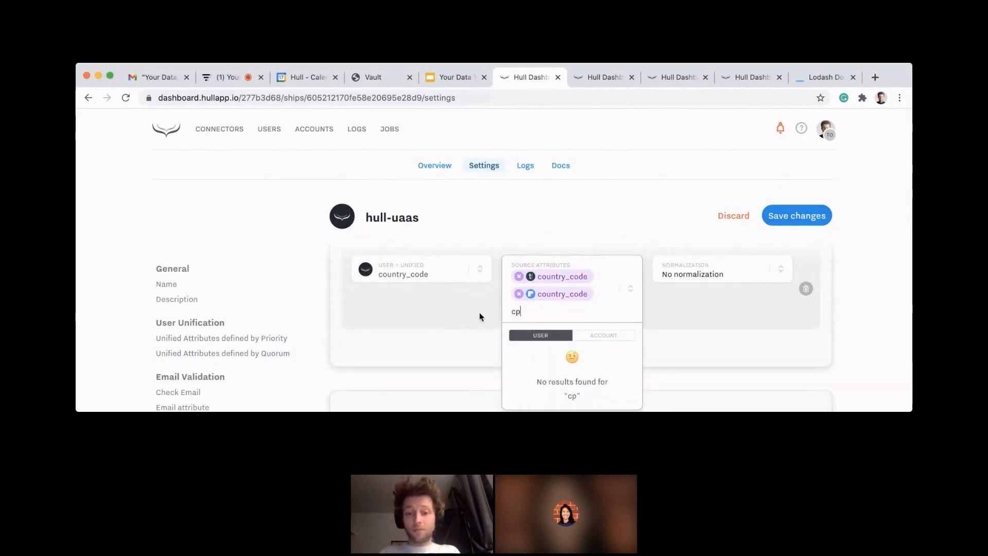
{"action": "key", "text": "BackSpace"}
{"action": "key", "text": "BackSpace"}
{"action": "key", "text": "BackSpace"}
{"action": "type", "text": "phone"}
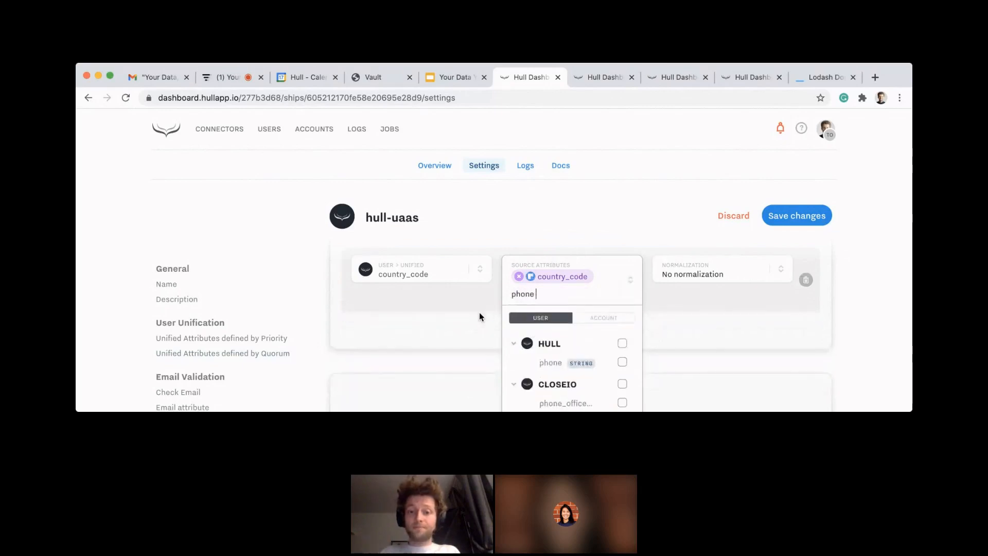
{"action": "type", "text": "_"}
{"action": "key", "text": "BackSpace"}
{"action": "key", "text": "BackSpace"}
{"action": "key", "text": "BackSpace"}
{"action": "key", "text": "BackSpace"}
{"action": "key", "text": "BackSpace"}
{"action": "key", "text": "BackSpace"}
{"action": "type", "text": "type count"}
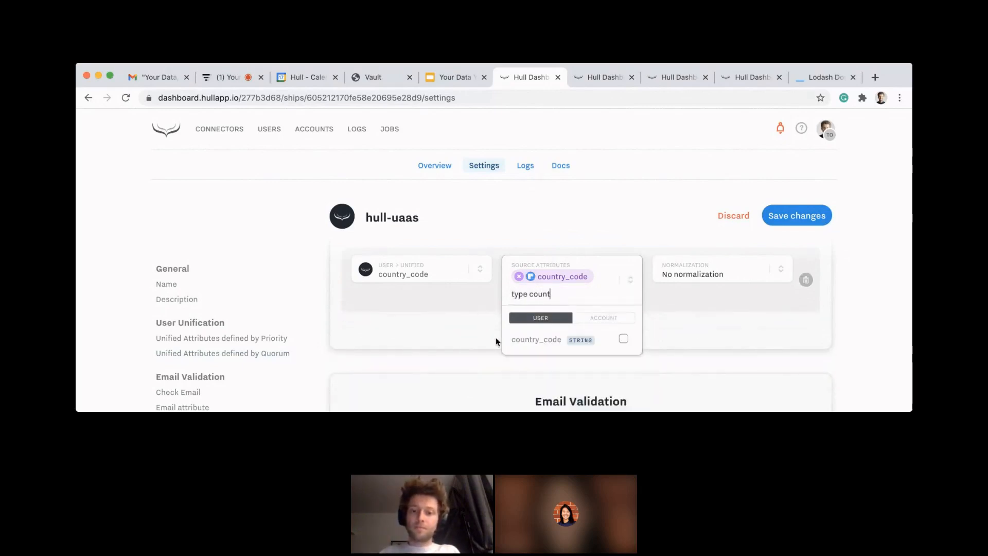
{"action": "left_click", "coordinate": [536, 340]}
Step: Add the phone_country_code and website_location_country user attributes to the sources of the unified country_code
{"action": "type", "text": "c"}
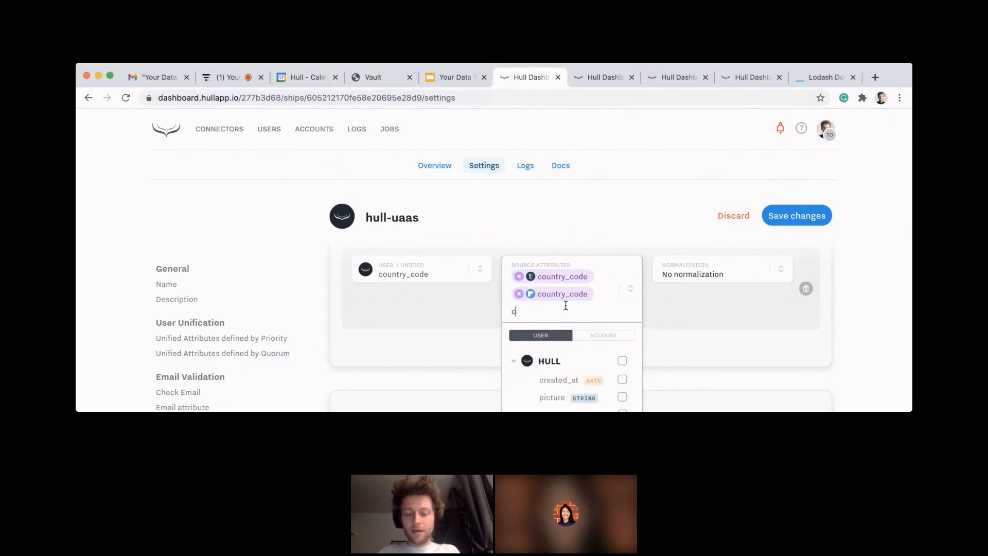
{"action": "type", "text": "ountry phon"}
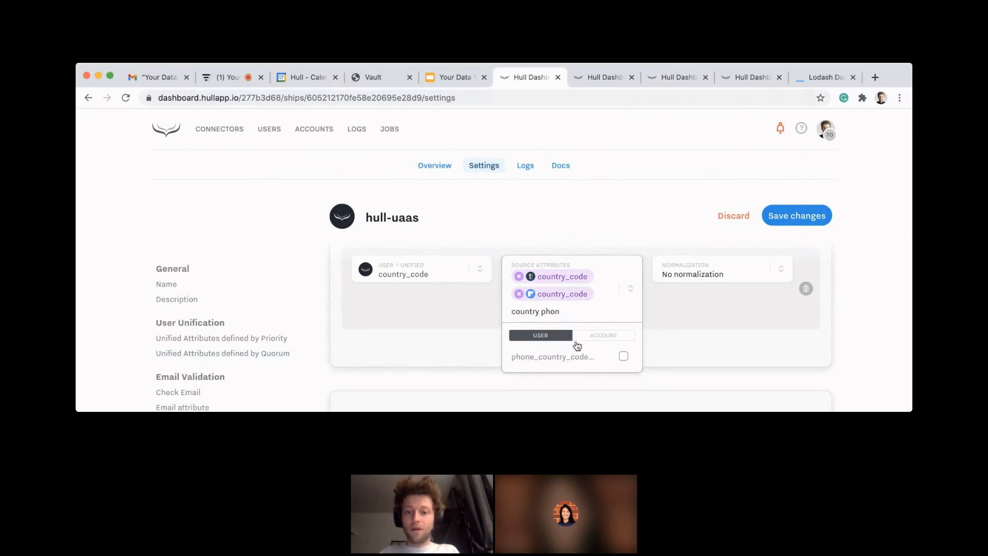
{"action": "left_click", "coordinate": [560, 358]}
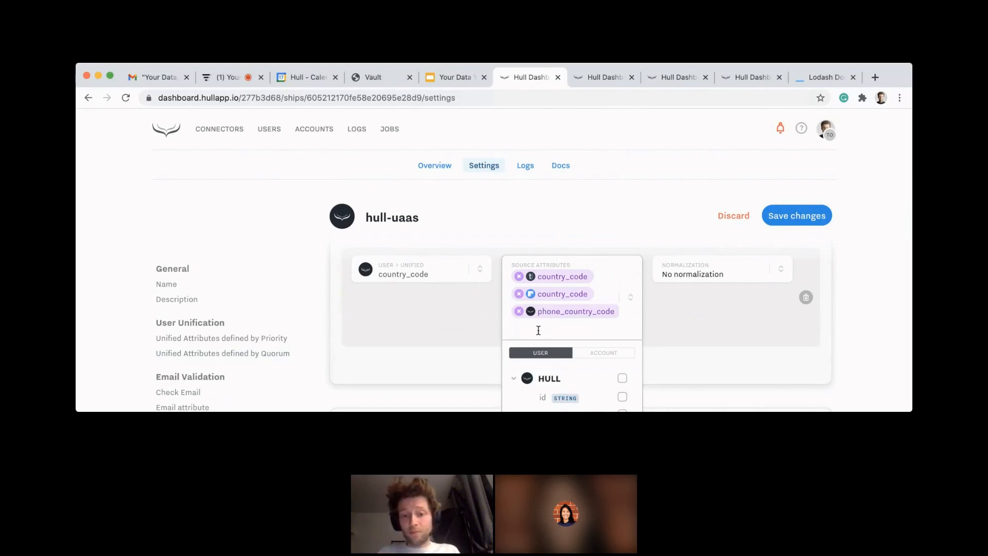
{"action": "type", "text": "website count"}
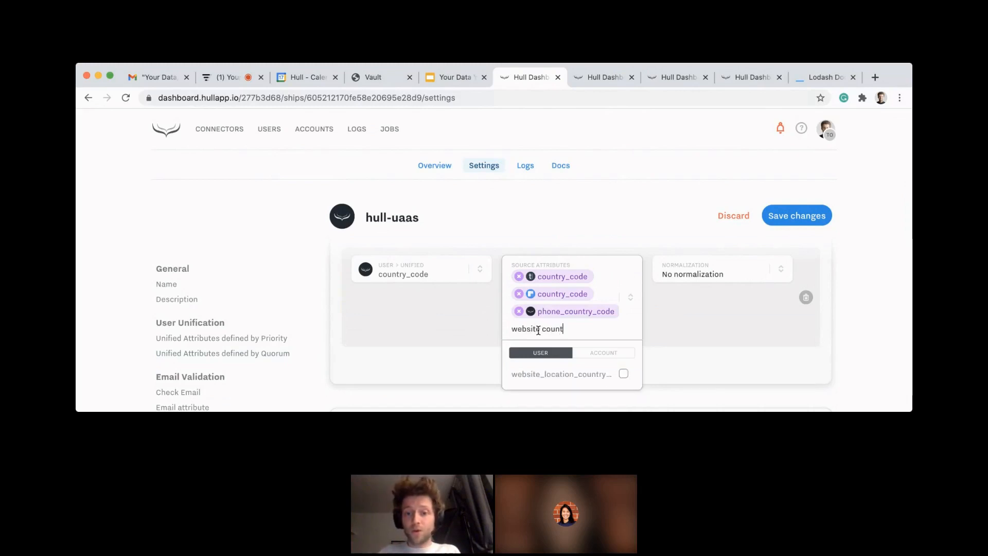
{"action": "left_click", "coordinate": [560, 374]}
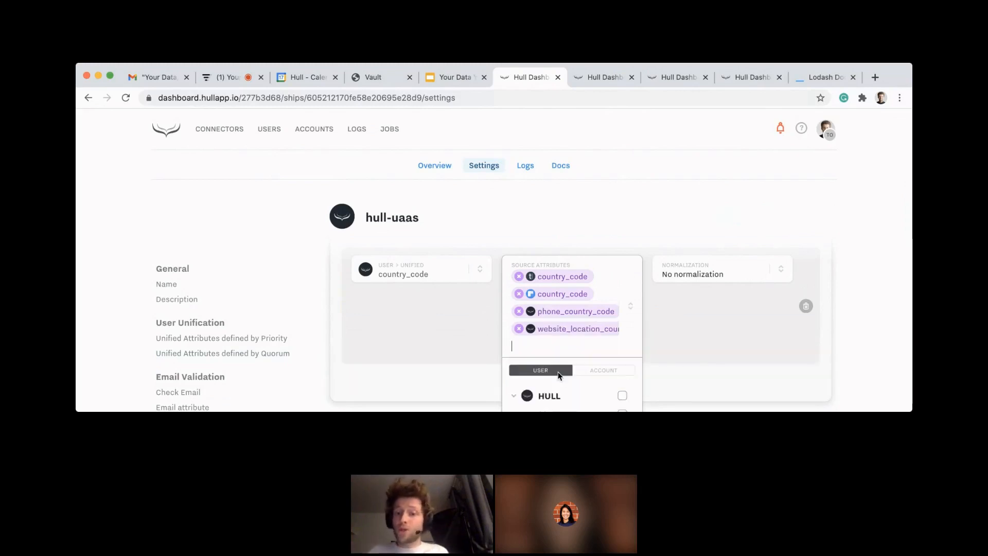
{"action": "left_click", "coordinate": [468, 338]}
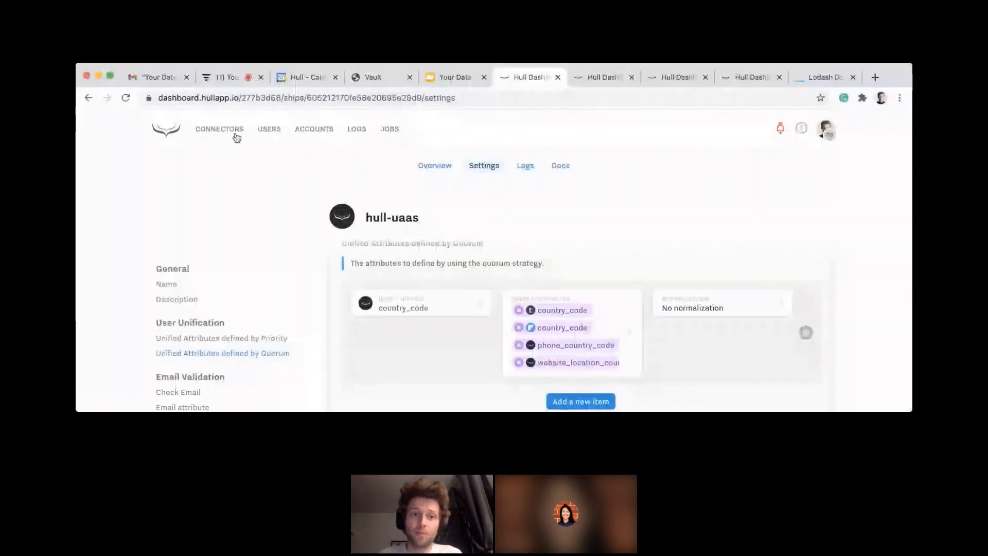
Step: Go to the list of all users and open the profile of the fifth user listed
{"action": "left_click", "coordinate": [264, 134]}
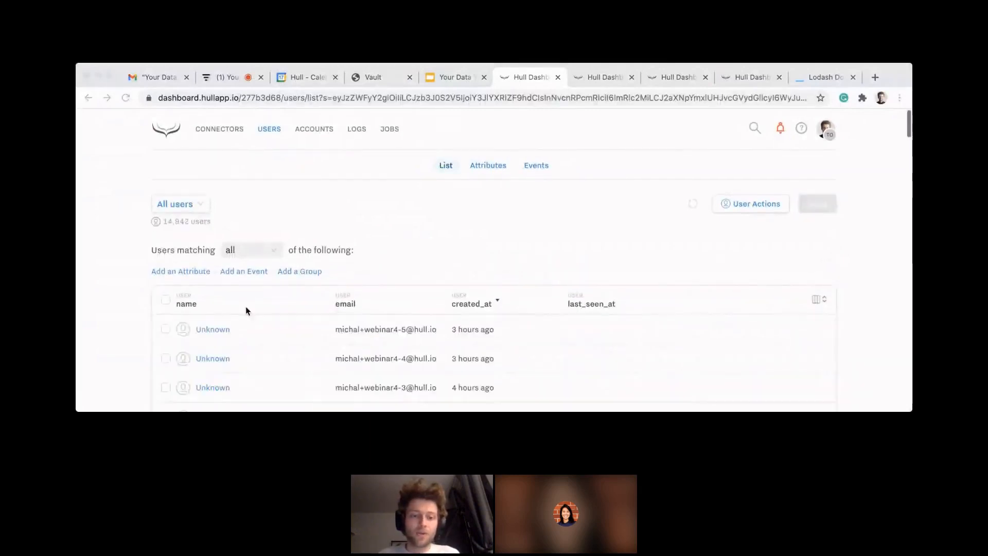
{"action": "scroll", "coordinate": [199, 310], "scroll_direction": "down", "scroll_amount": 3}
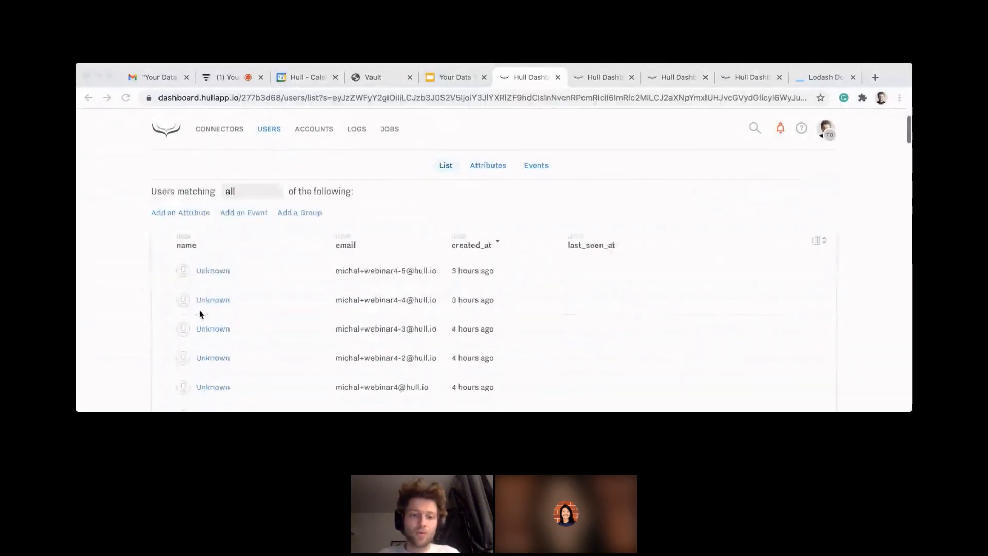
{"action": "left_click", "coordinate": [218, 359]}
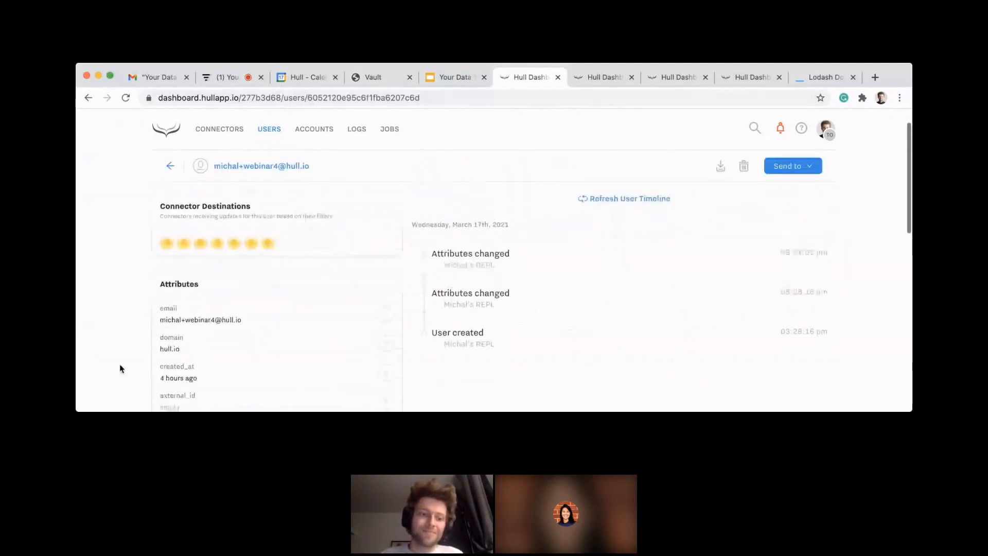
Step: Examine the user's phone prefix and the country attributes in the clearbit, unified and typeform groups
{"action": "scroll", "coordinate": [119, 363], "scroll_direction": "down", "scroll_amount": 10}
{"action": "scroll", "coordinate": [119, 364], "scroll_direction": "down", "scroll_amount": 5}
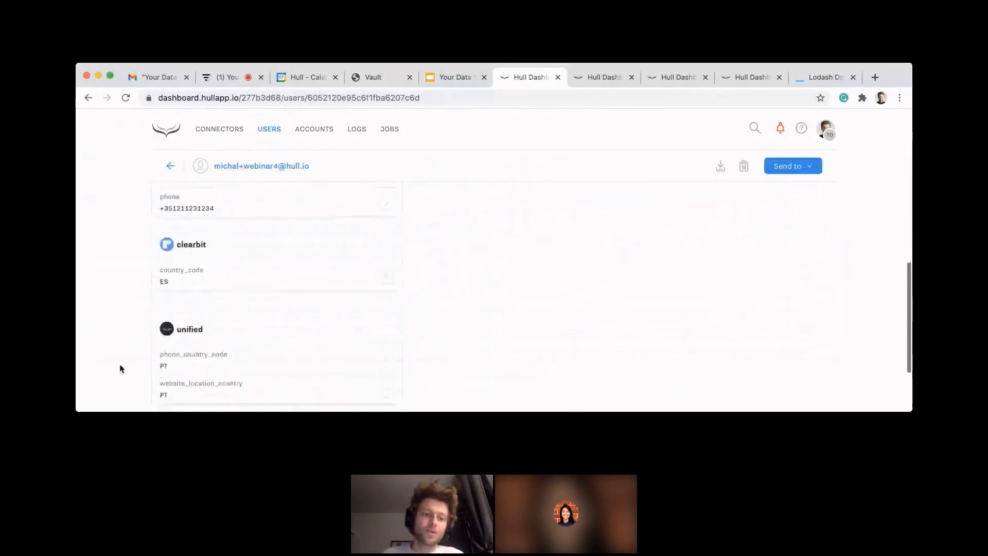
{"action": "scroll", "coordinate": [120, 363], "scroll_direction": "up", "scroll_amount": 2}
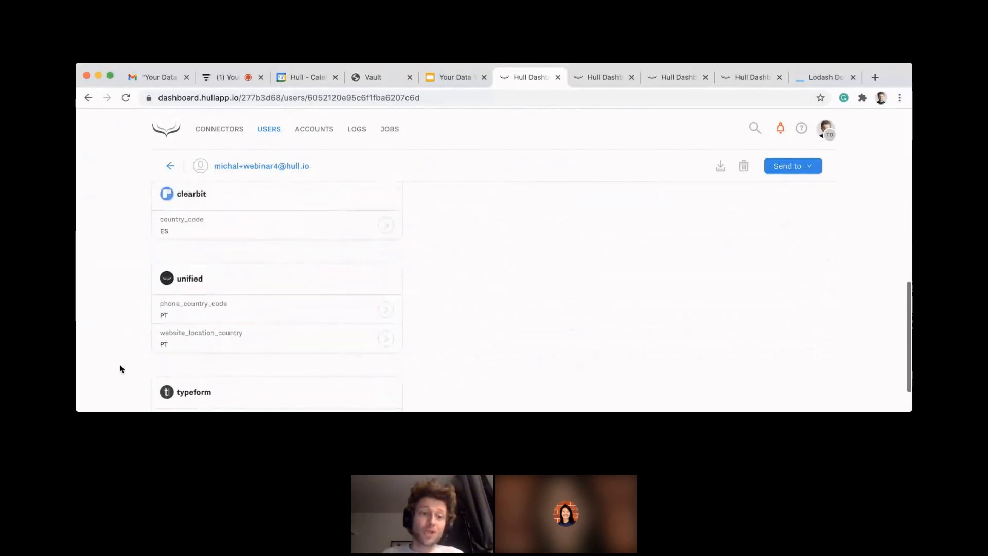
{"action": "scroll", "coordinate": [119, 363], "scroll_direction": "down", "scroll_amount": 1}
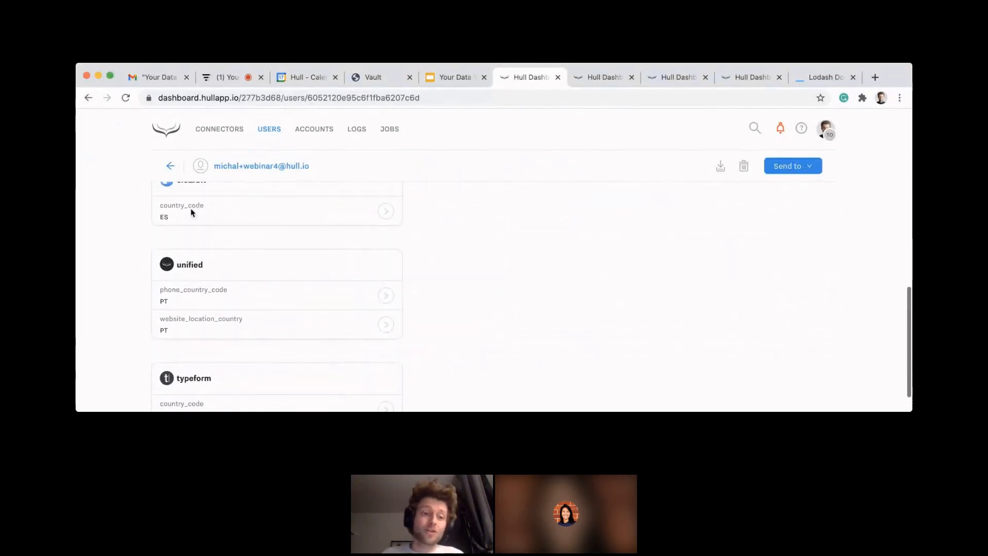
{"action": "scroll", "coordinate": [188, 326], "scroll_direction": "down", "scroll_amount": 2}
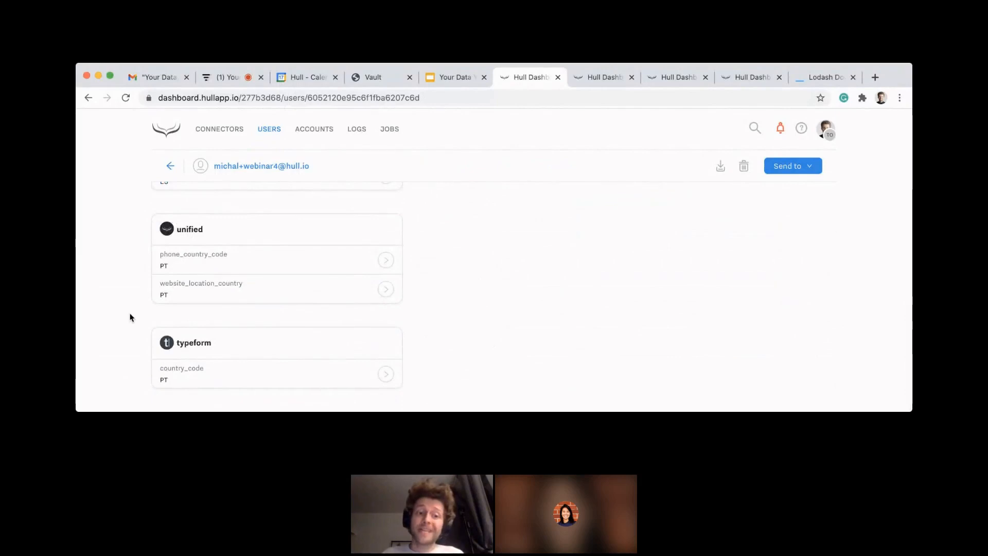
{"action": "scroll", "coordinate": [130, 316], "scroll_direction": "up", "scroll_amount": 1}
{"action": "scroll", "coordinate": [131, 314], "scroll_direction": "down", "scroll_amount": 1}
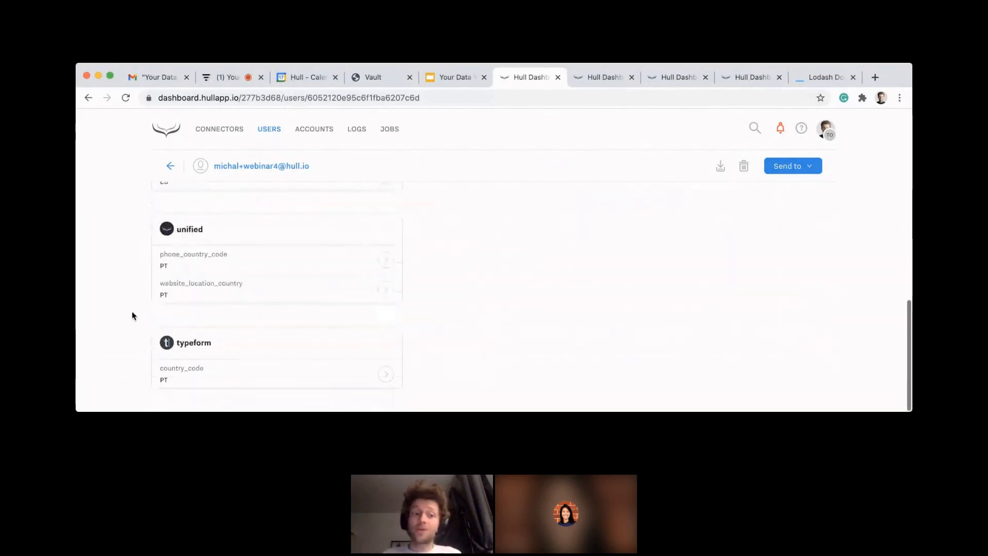
{"action": "scroll", "coordinate": [125, 302], "scroll_direction": "up", "scroll_amount": 3}
{"action": "scroll", "coordinate": [125, 303], "scroll_direction": "up", "scroll_amount": 2}
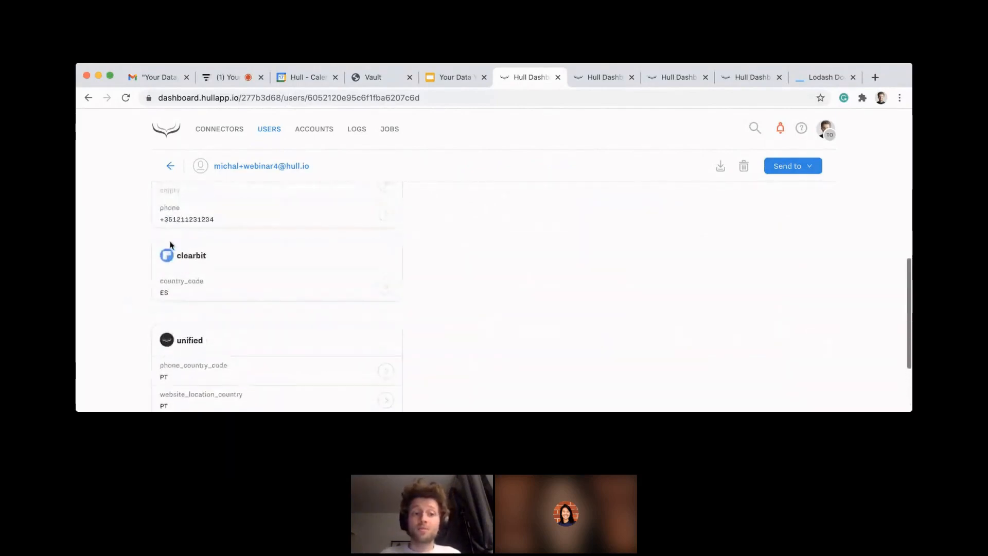
{"action": "left_click_drag", "start_coordinate": [164, 219], "coordinate": [172, 218]}
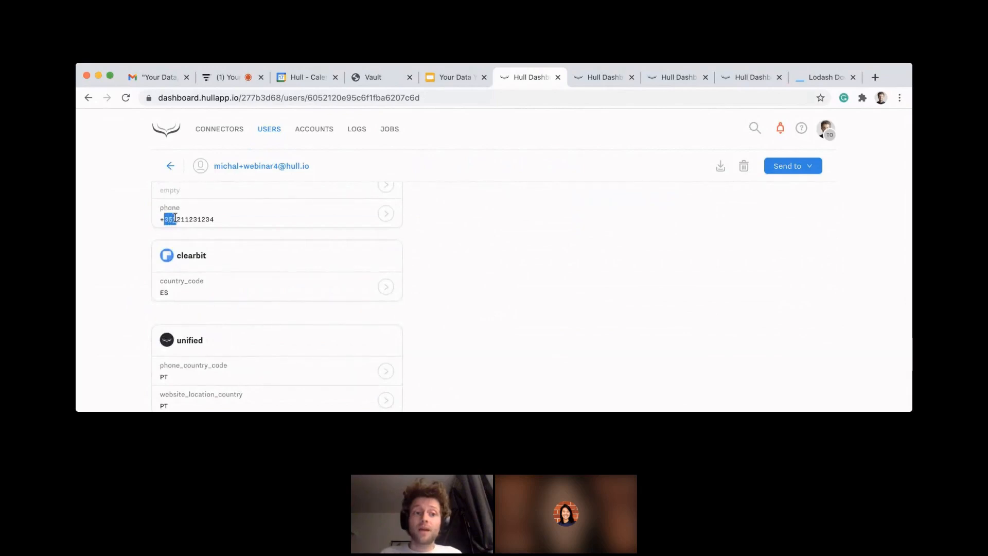
{"action": "scroll", "coordinate": [134, 283], "scroll_direction": "down", "scroll_amount": 4}
{"action": "scroll", "coordinate": [136, 335], "scroll_direction": "down", "scroll_amount": 1}
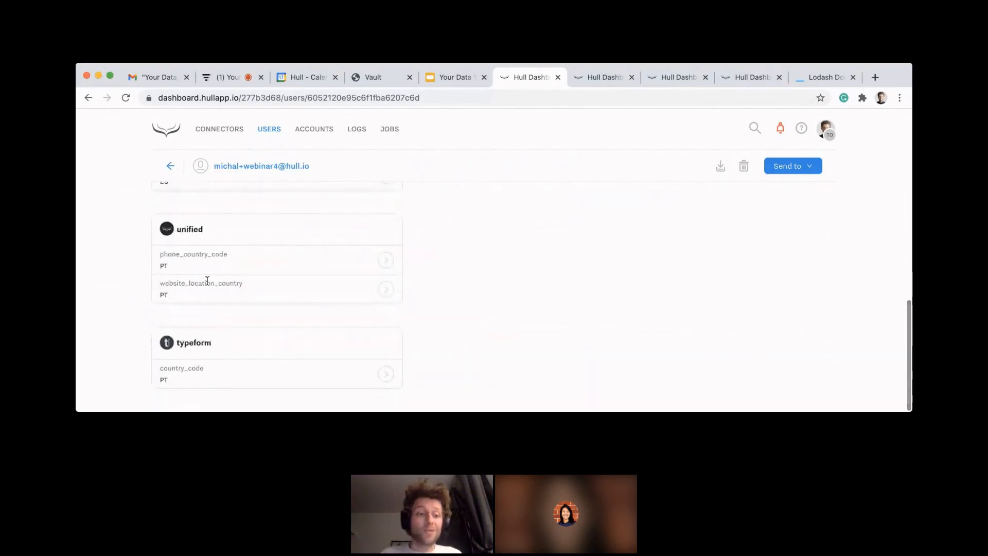
Step: Check the unified website_location_country and Typeform country_code attributes on the user's profile
{"action": "double_click", "coordinate": [205, 283]}
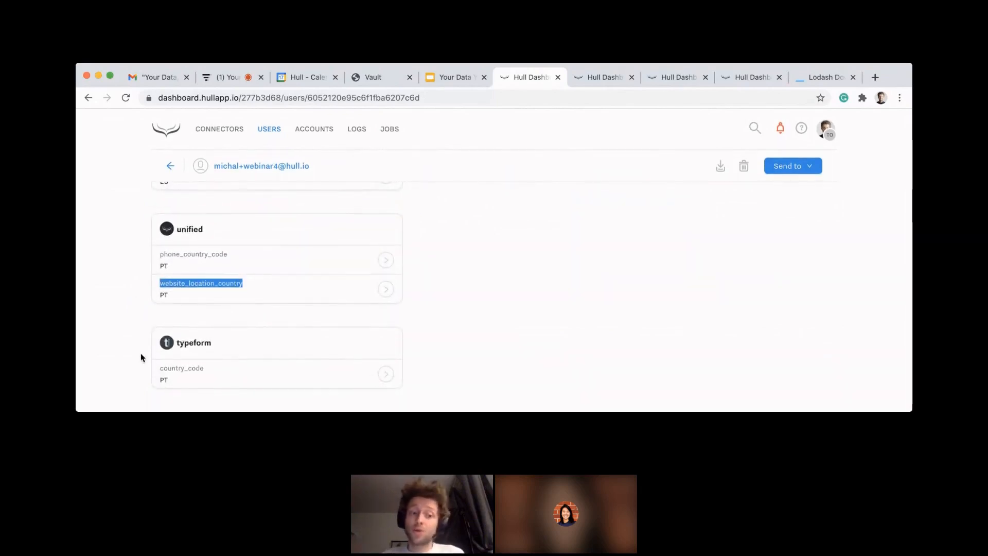
{"action": "double_click", "coordinate": [188, 367]}
{"action": "scroll", "coordinate": [122, 304], "scroll_direction": "up", "scroll_amount": 4}
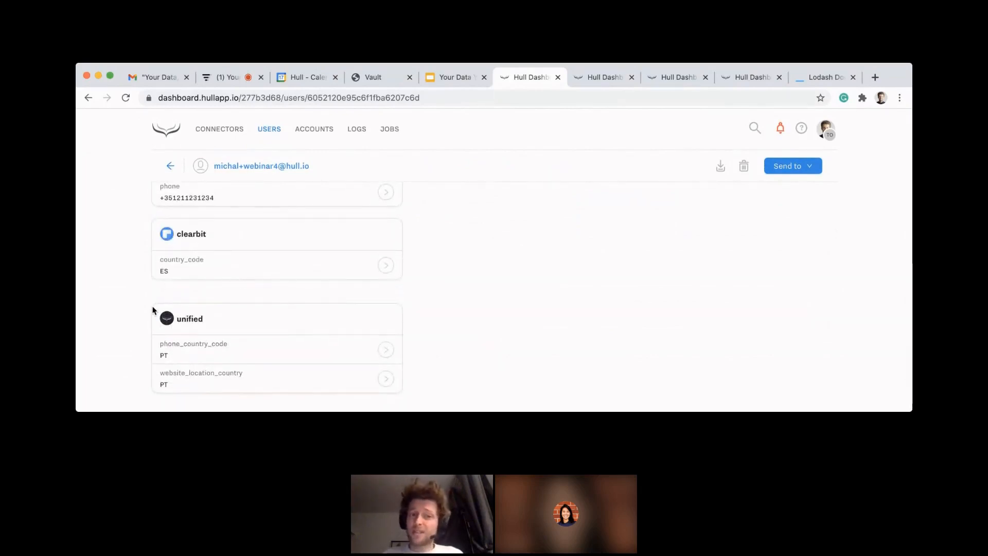
Step: Return to the list of users and open the profile of the fourth user listed
{"action": "left_click", "coordinate": [169, 165]}
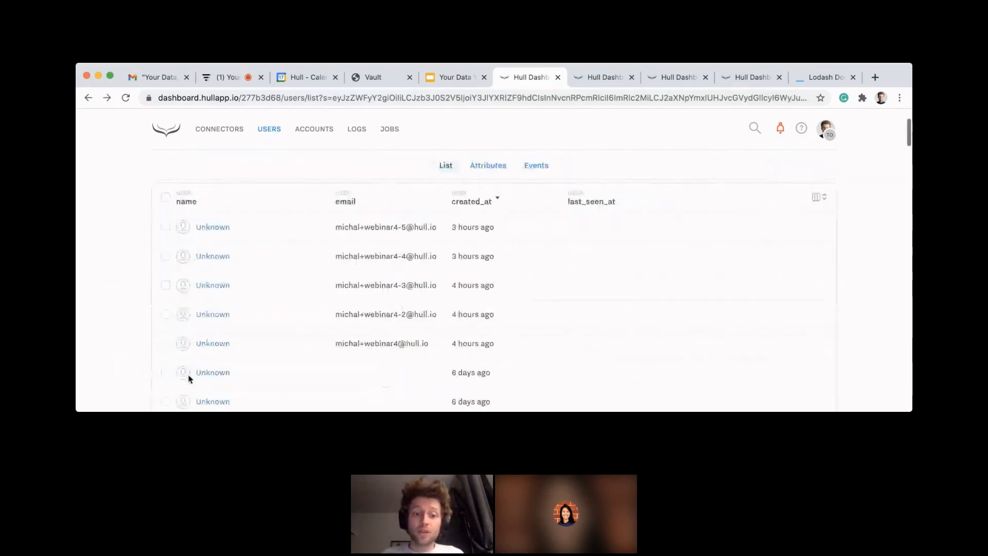
{"action": "scroll", "coordinate": [209, 344], "scroll_direction": "down", "scroll_amount": 3}
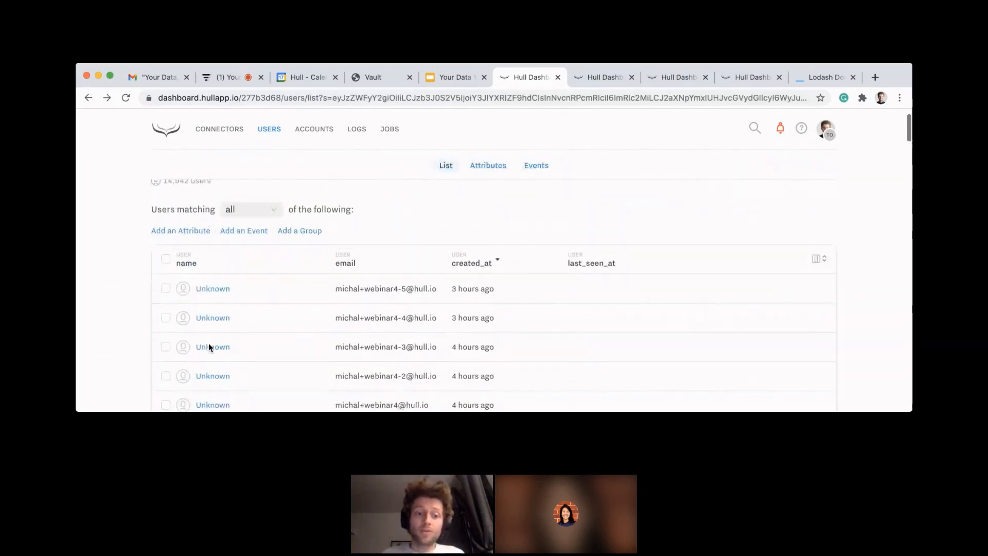
{"action": "left_click", "coordinate": [213, 352]}
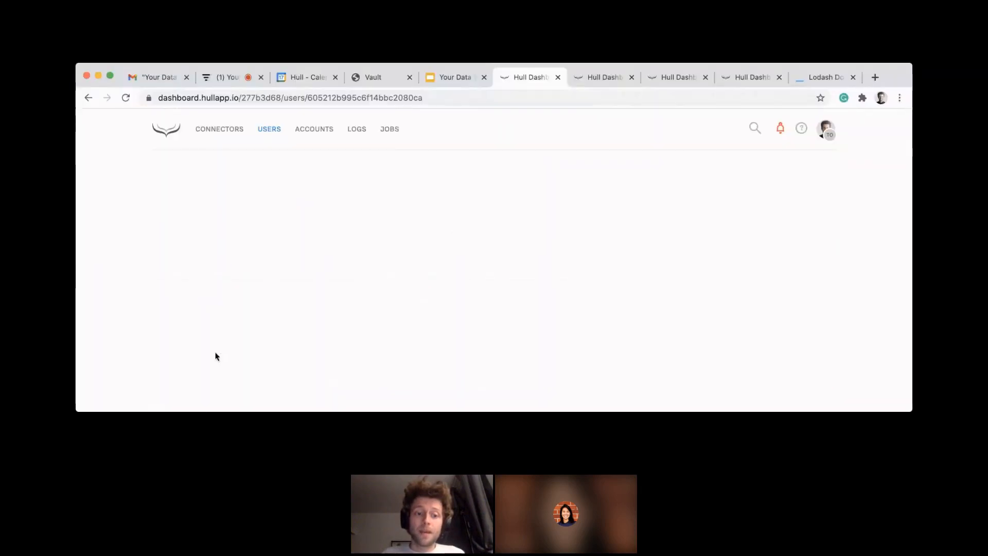
Step: Examine the unified country_code and country_code_confidence of this user alongside the source country attributes
{"action": "scroll", "coordinate": [147, 348], "scroll_direction": "down", "scroll_amount": 4}
{"action": "scroll", "coordinate": [148, 348], "scroll_direction": "down", "scroll_amount": 10}
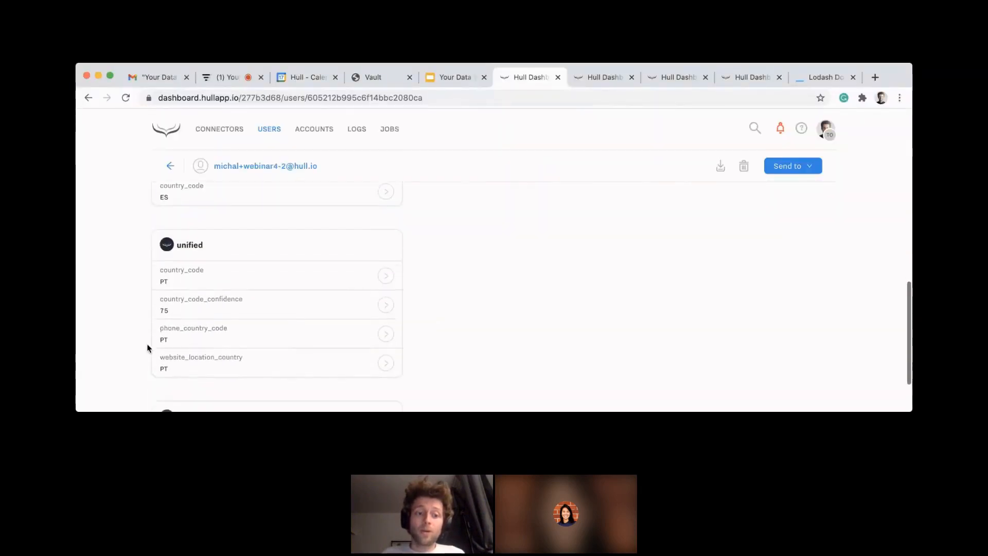
{"action": "double_click", "coordinate": [178, 303]}
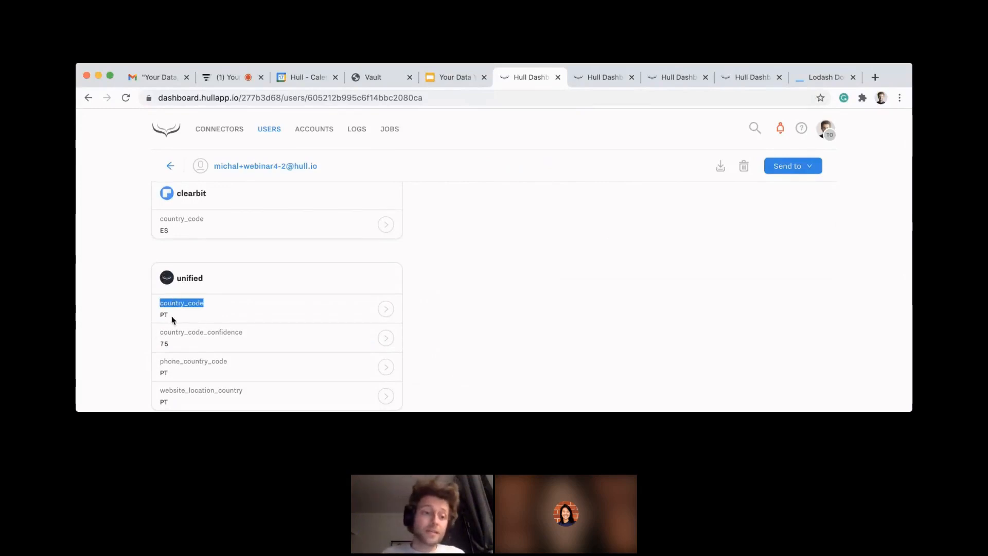
{"action": "double_click", "coordinate": [164, 315]}
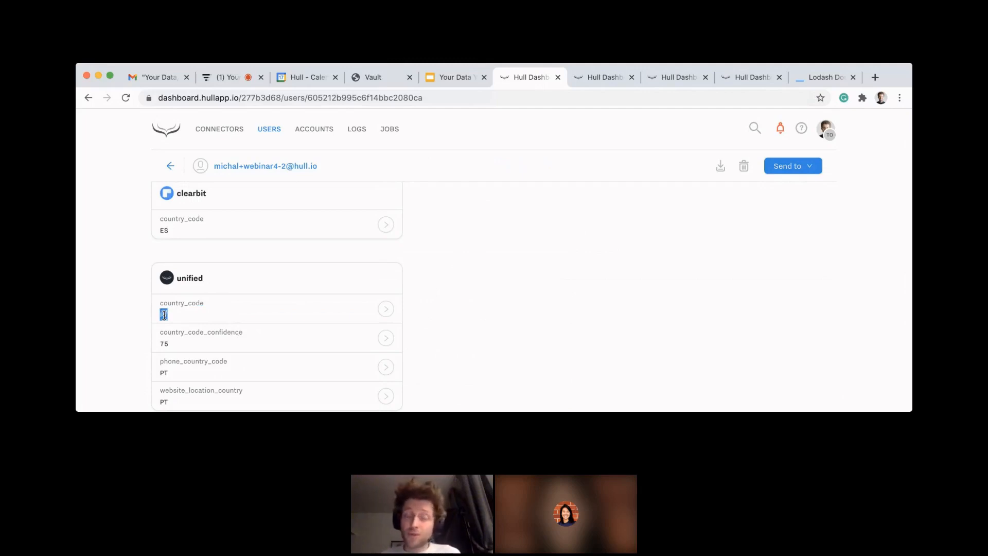
{"action": "left_click", "coordinate": [131, 315]}
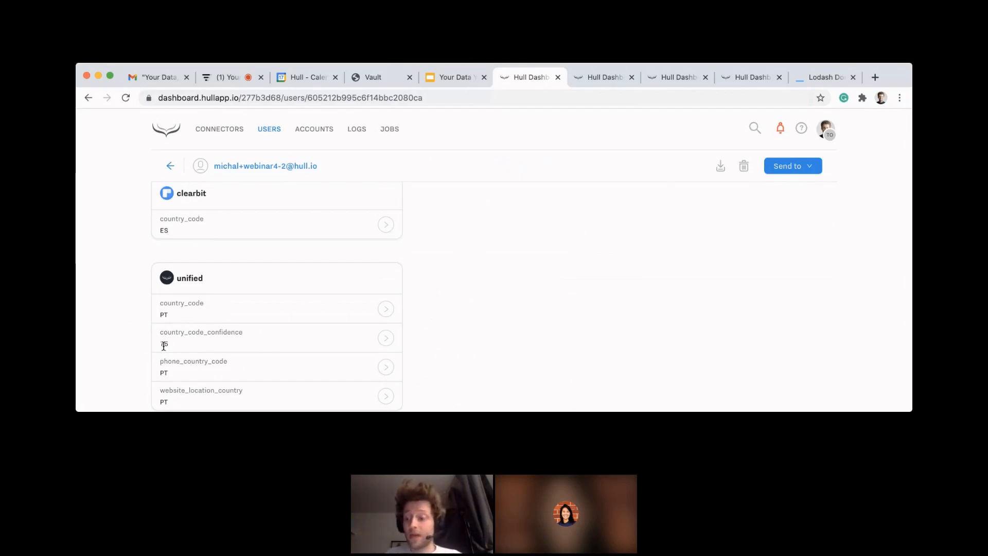
{"action": "scroll", "coordinate": [134, 322], "scroll_direction": "down", "scroll_amount": 1}
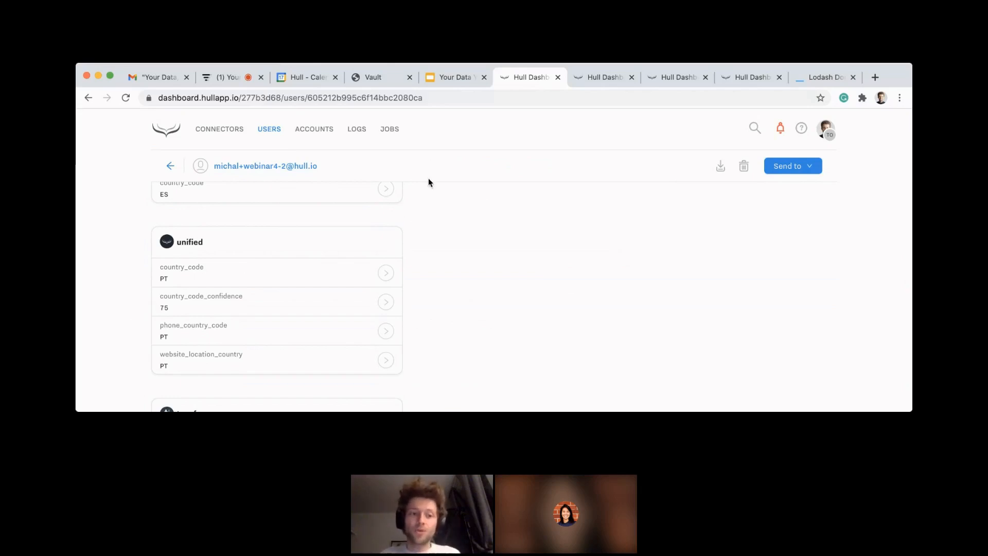
Step: Switch to the Google Slides presentation "Your Data Your Way | Part 4: Data Transformation"
{"action": "left_click", "coordinate": [446, 78]}
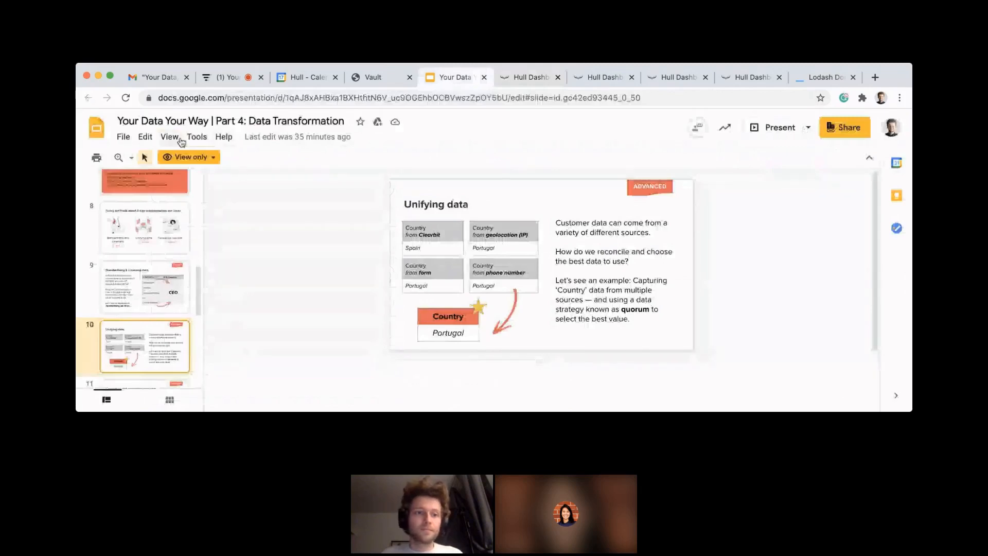